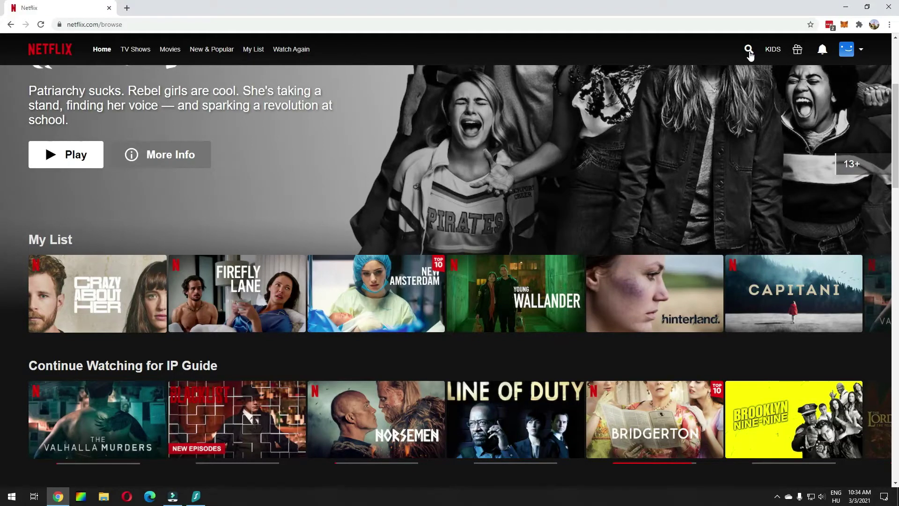
Step: Search the Netflix catalogue for "tintin" and review the related results
{"action": "left_click", "coordinate": [749, 50]}
{"action": "type", "text": "tint"}
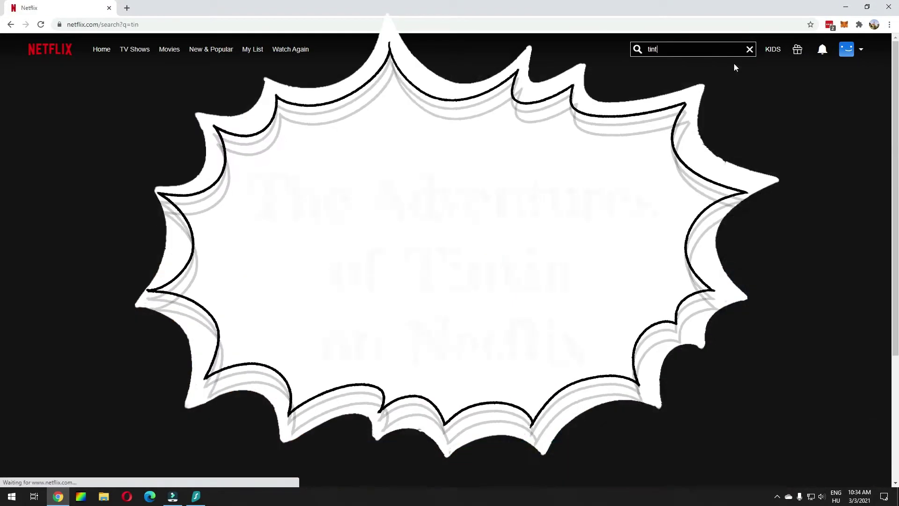
{"action": "type", "text": "in"}
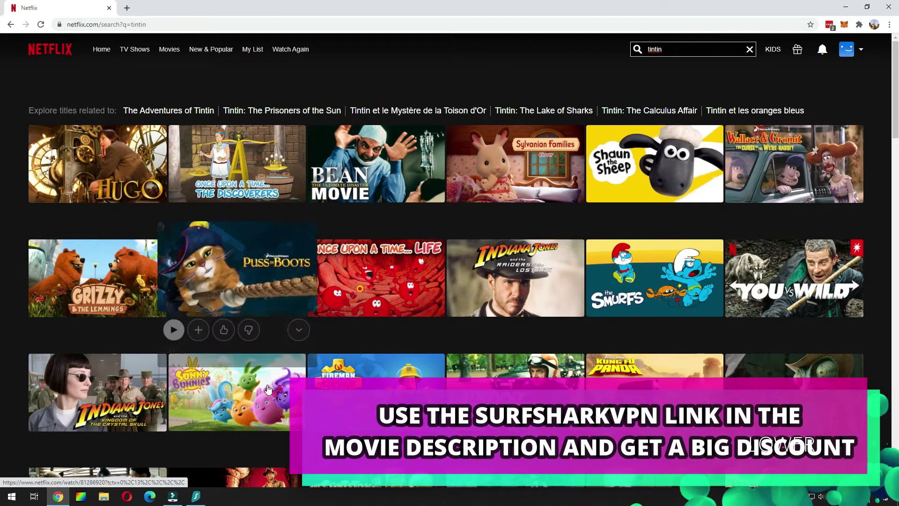
Step: Connect Surfshark VPN to the Australia - Perth server
{"action": "left_click", "coordinate": [196, 497]}
{"action": "type", "text": "australia"}
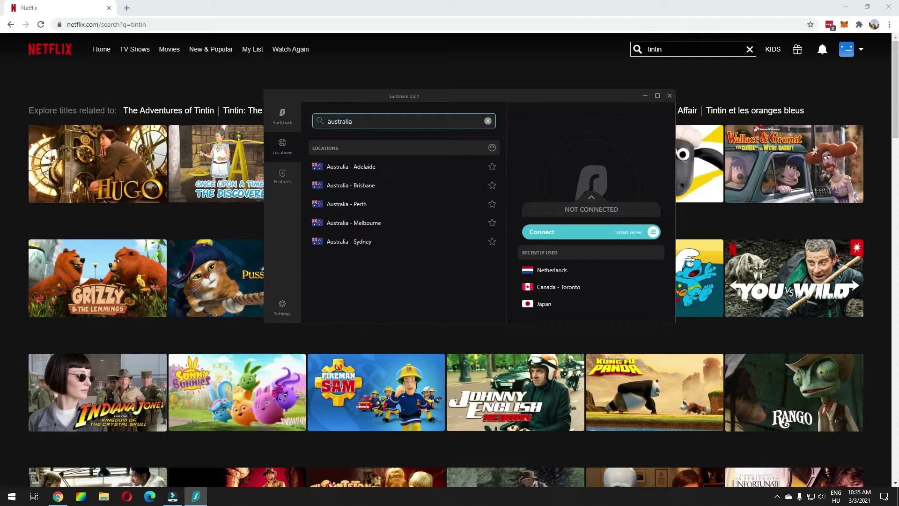
{"action": "left_click", "coordinate": [375, 210]}
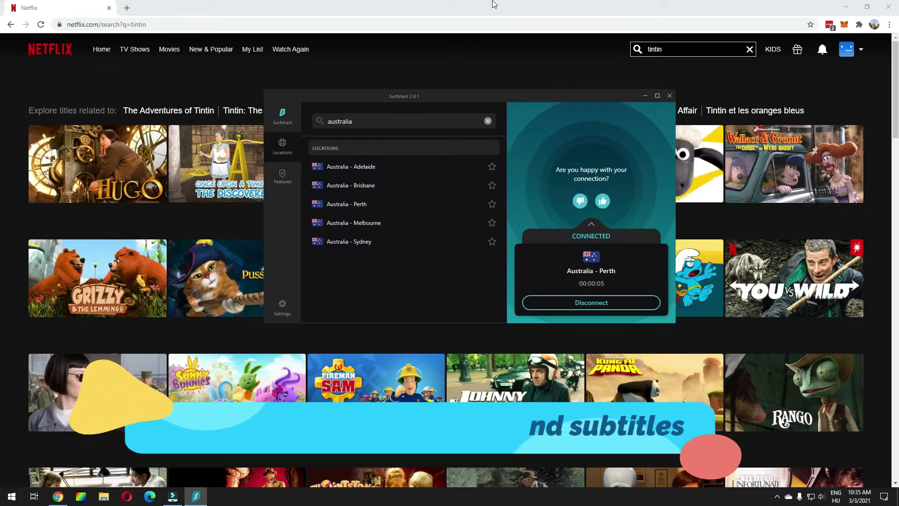
Step: Reload the Netflix "tintin" search page over the Australian VPN connection
{"action": "left_click", "coordinate": [458, 8]}
{"action": "left_click", "coordinate": [413, 24]}
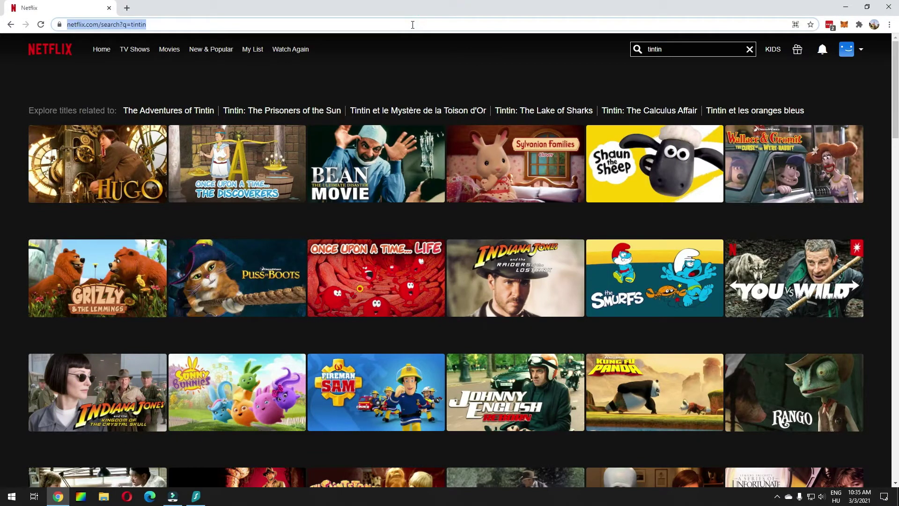
{"action": "key", "text": "Return"}
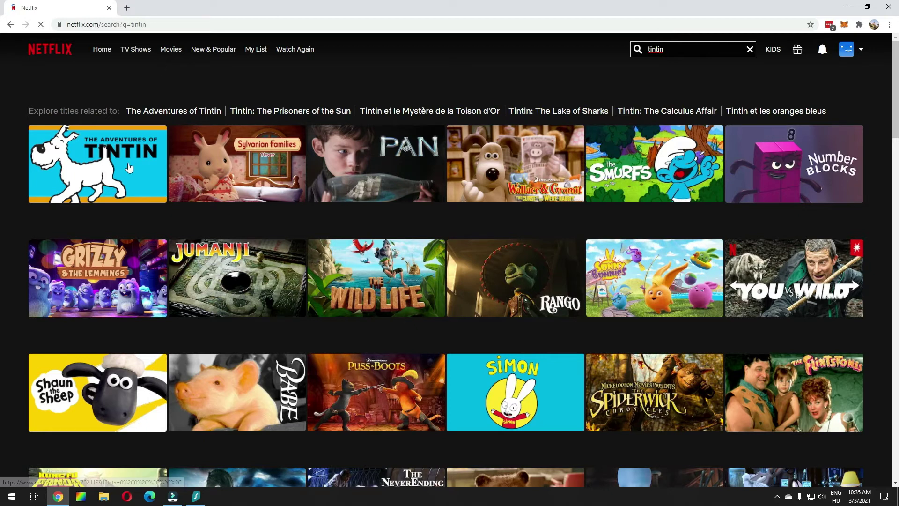
Step: Play The Adventures of Tintin episode 1, "The Crab with the Golden Claws: Part 1"
{"action": "mouse_move", "coordinate": [98, 164]}
{"action": "left_click", "coordinate": [210, 210]}
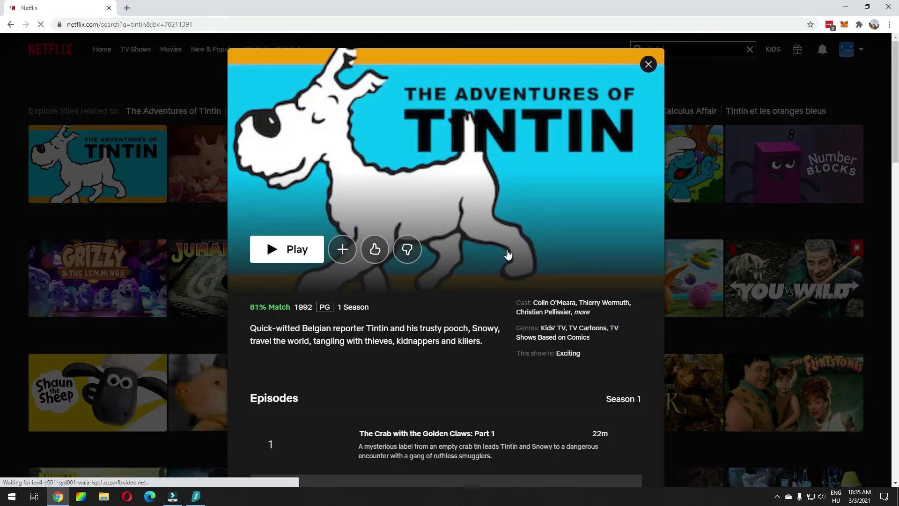
{"action": "scroll", "coordinate": [509, 255], "scroll_direction": "down", "scroll_amount": 1}
{"action": "scroll", "coordinate": [412, 287], "scroll_direction": "down", "scroll_amount": 2}
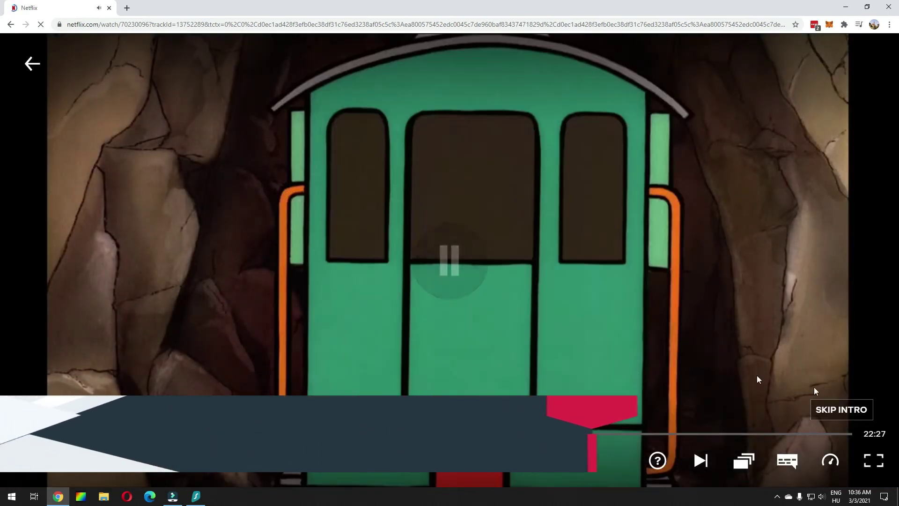
Step: Close the audio and subtitles panel and resume the Tintin episode
{"action": "left_click", "coordinate": [791, 465]}
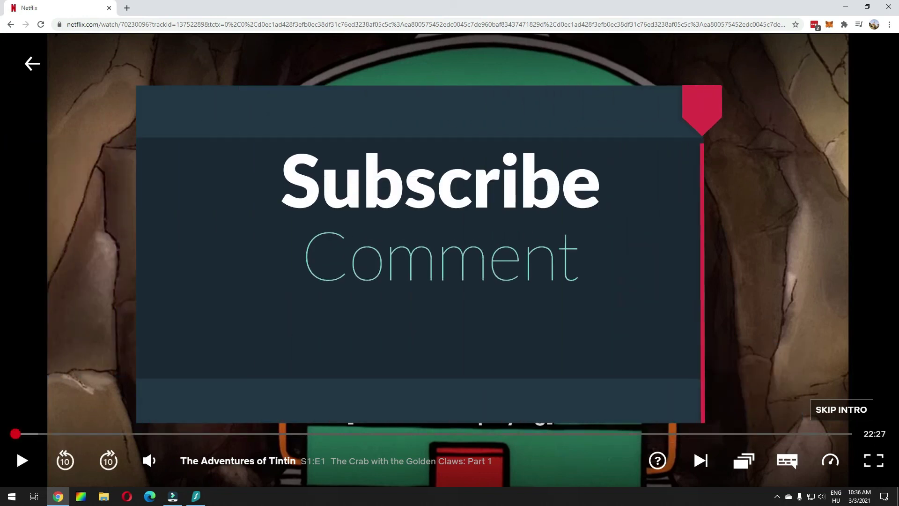
{"action": "left_click", "coordinate": [714, 336]}
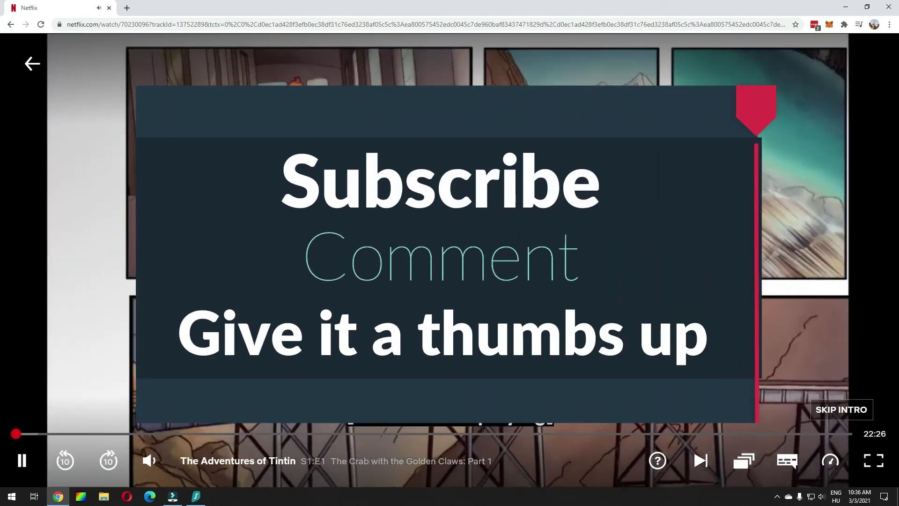